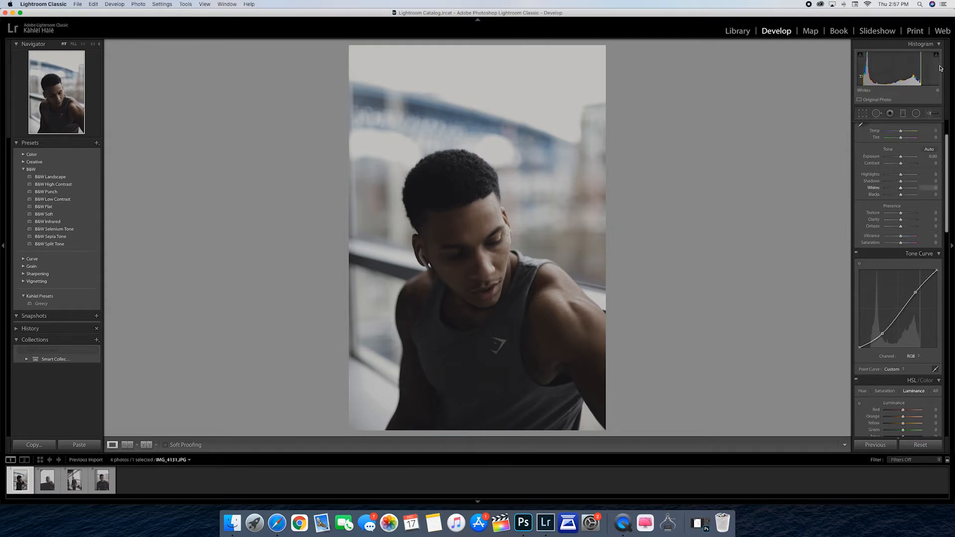
Strengthen the RGB tone curve's S-shape by lowering its shadow point slightly and raising its highlight point slightly
scroll(901, 199, "down", 1)
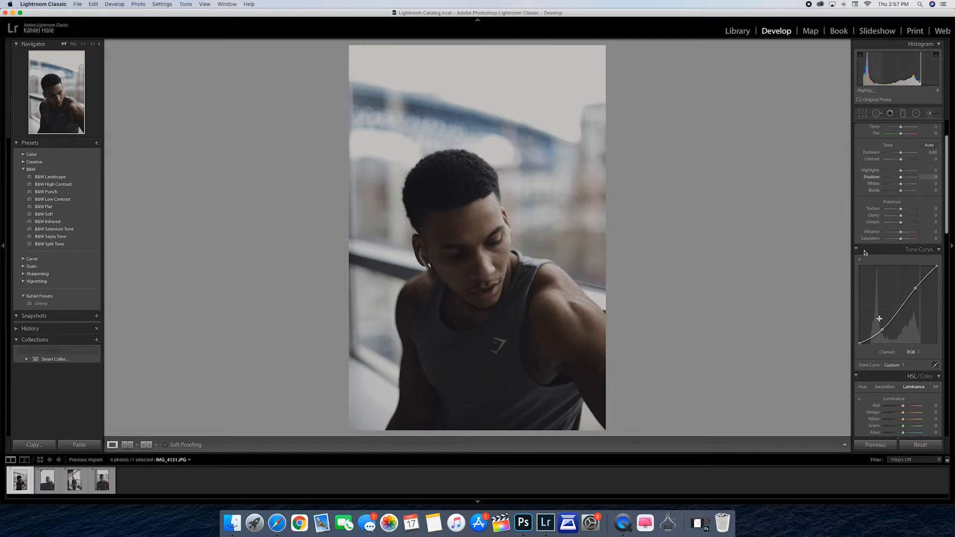
left_click_drag(882, 331, 884, 333)
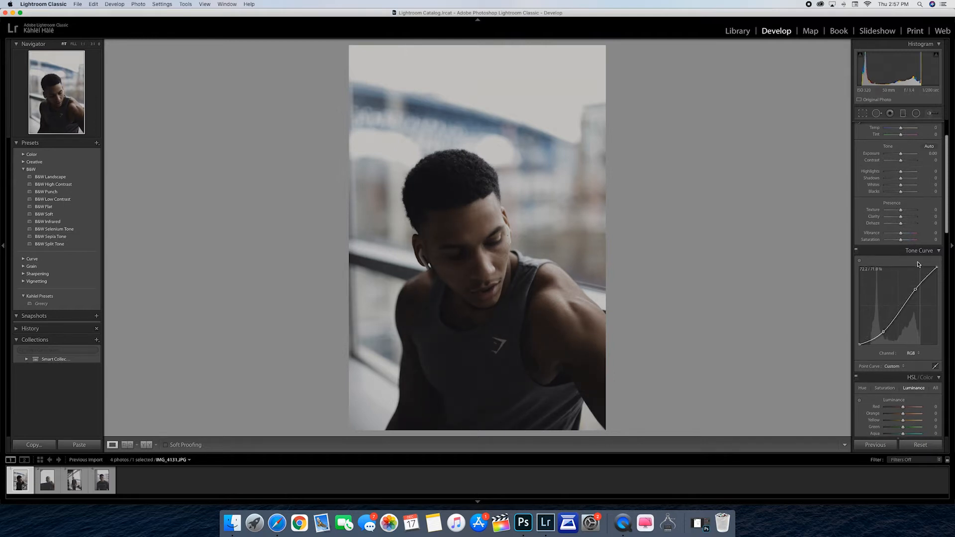
scroll(919, 266, "up", 1)
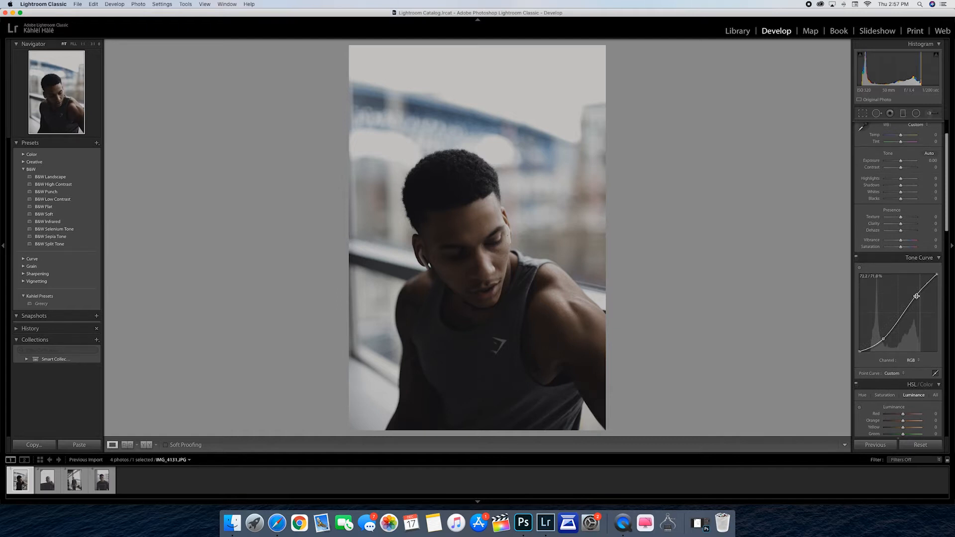
left_click_drag(917, 295, 918, 294)
Adjust the portrait's white balance to a Temp of +1 and a Tint of −3
scroll(907, 319, "up", 1)
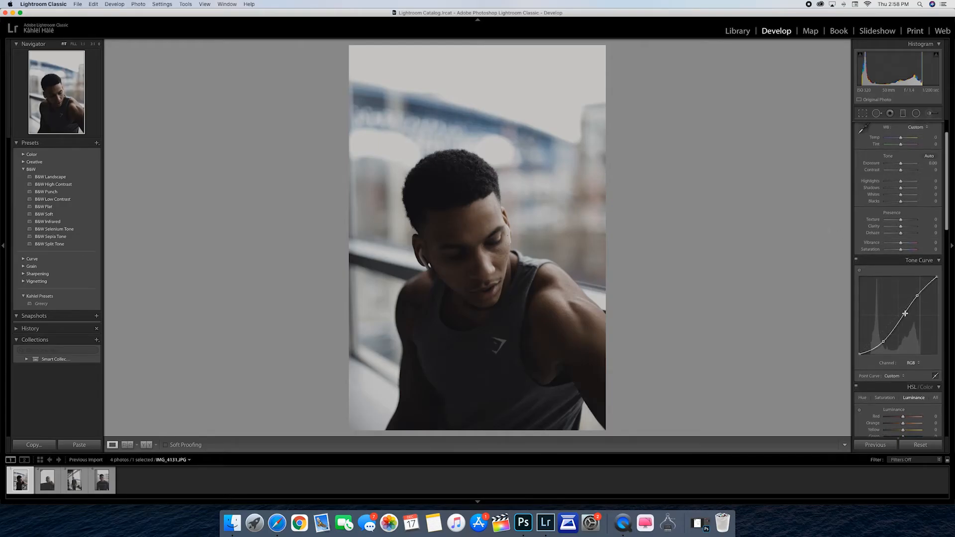
scroll(919, 303, "up", 1)
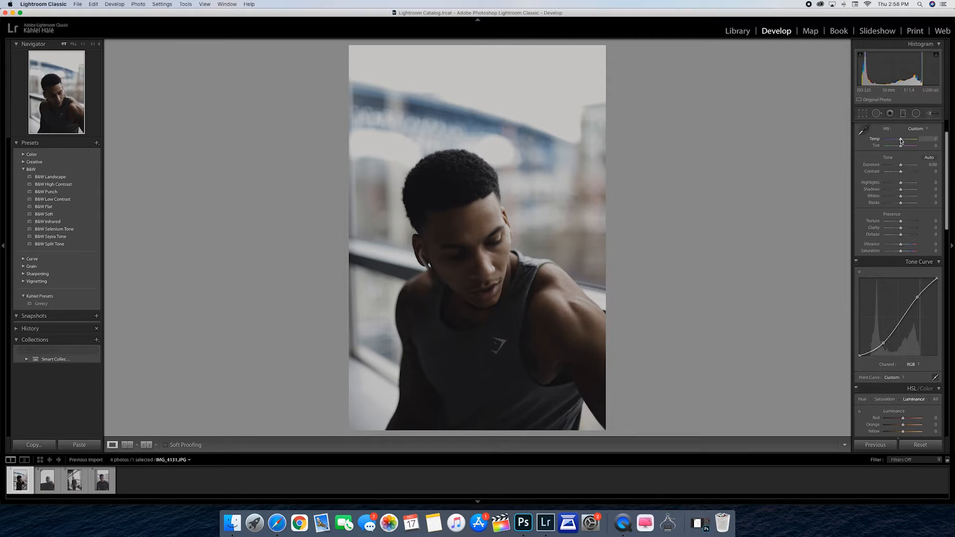
left_click_drag(901, 141, 901, 142)
left_click_drag(902, 148, 901, 148)
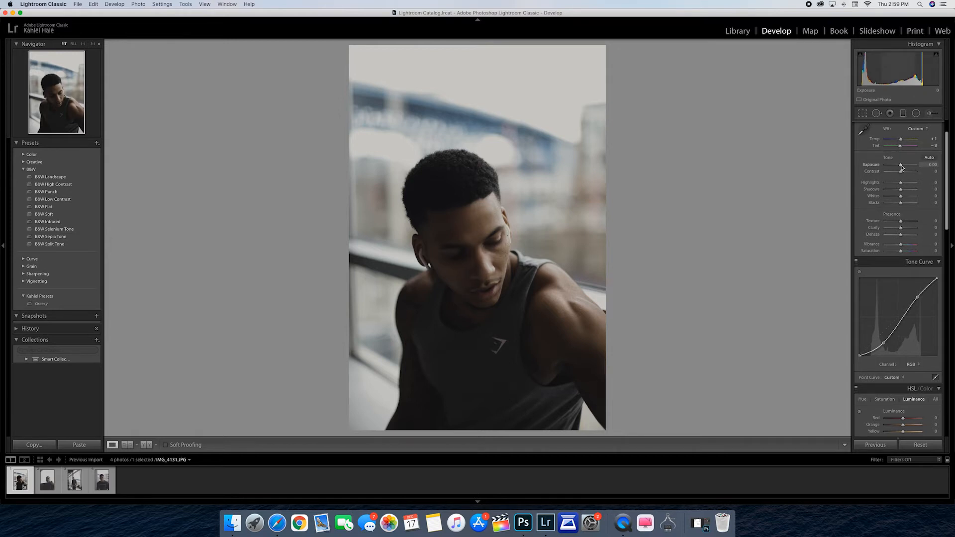
Try lowering the photo's Exposure to about −0.85 and undo that change
mouse_move(902, 168)
left_mouse_down()
mouse_move(915, 168)
mouse_move(899, 169)
left_mouse_up()
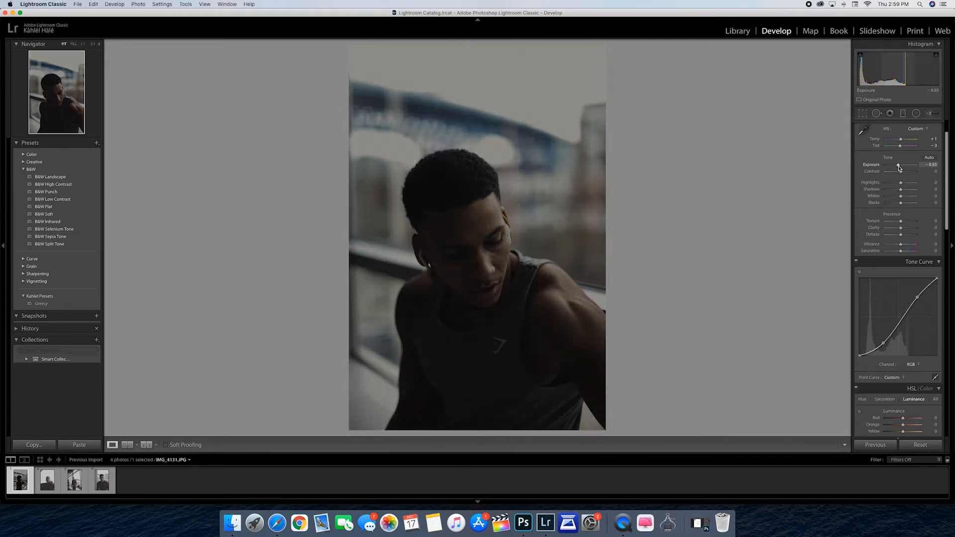
key("super+z")
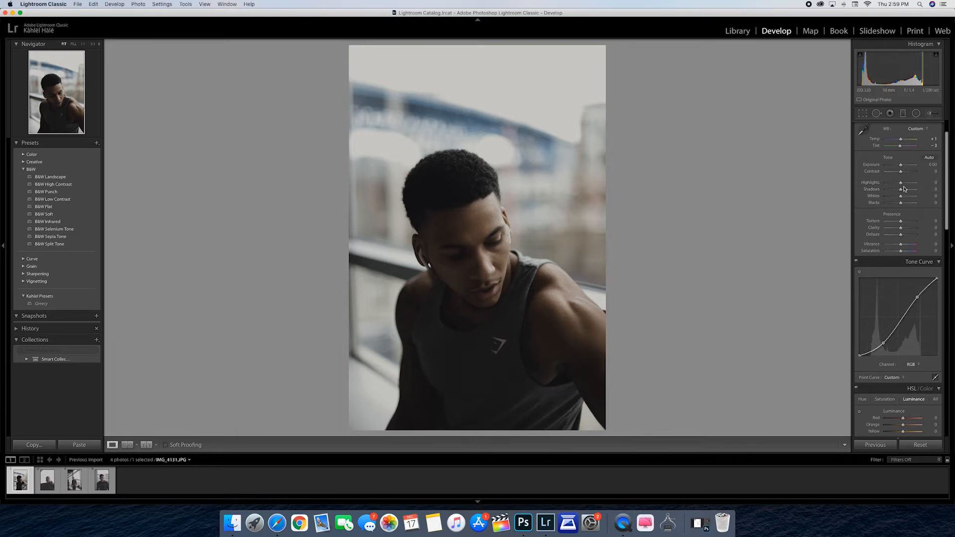
Lift the photo's Shadows to +21 and reduce its Whites to −29
left_click_drag(901, 192, 902, 192)
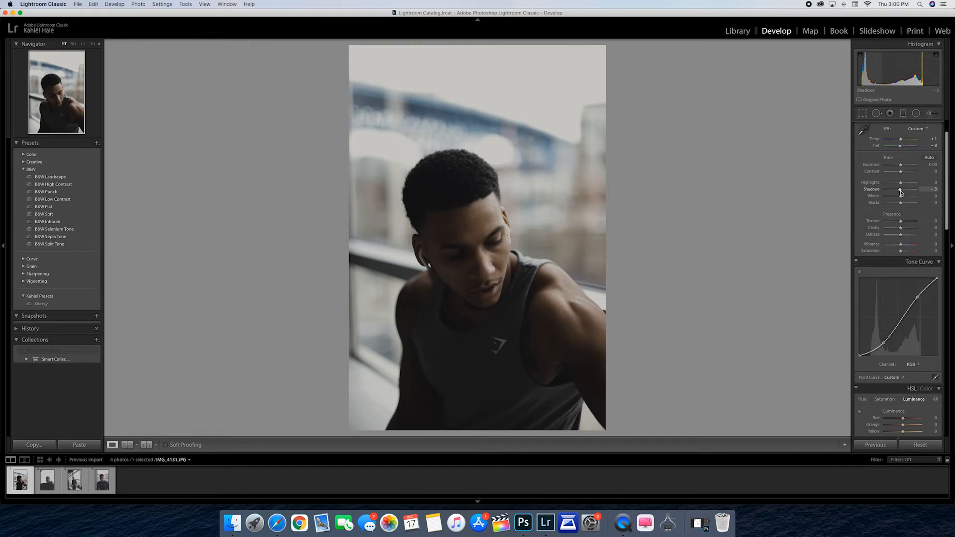
scroll(900, 194, "up", 1)
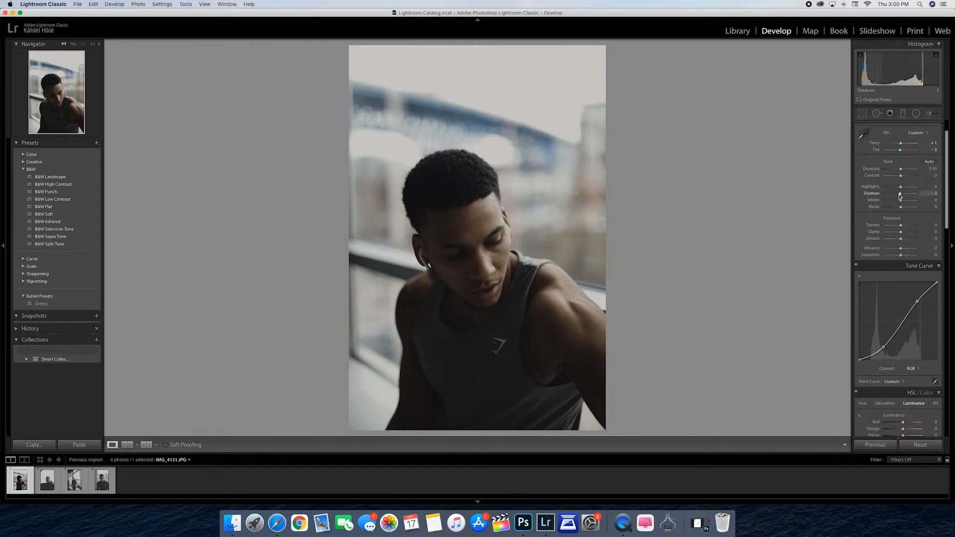
left_click_drag(901, 195, 905, 196)
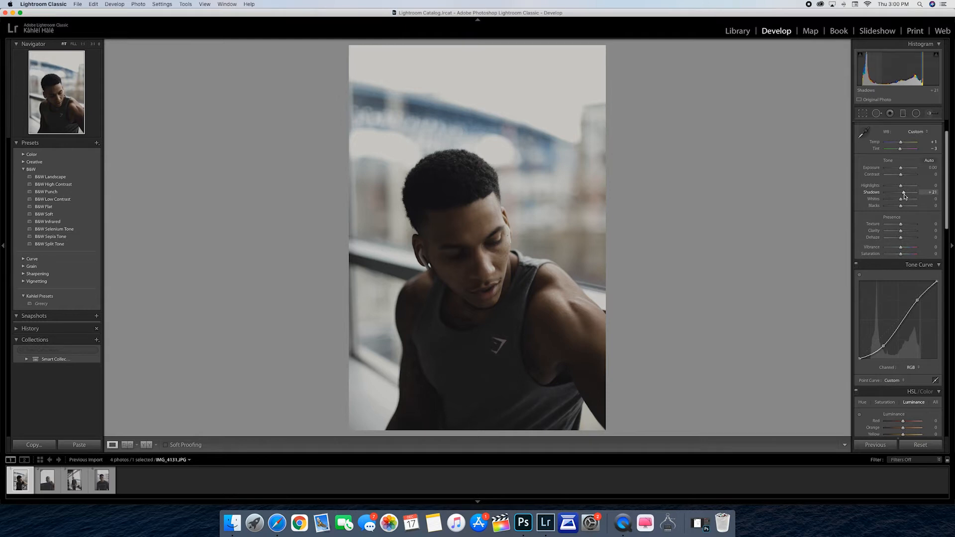
scroll(904, 196, "down", 1)
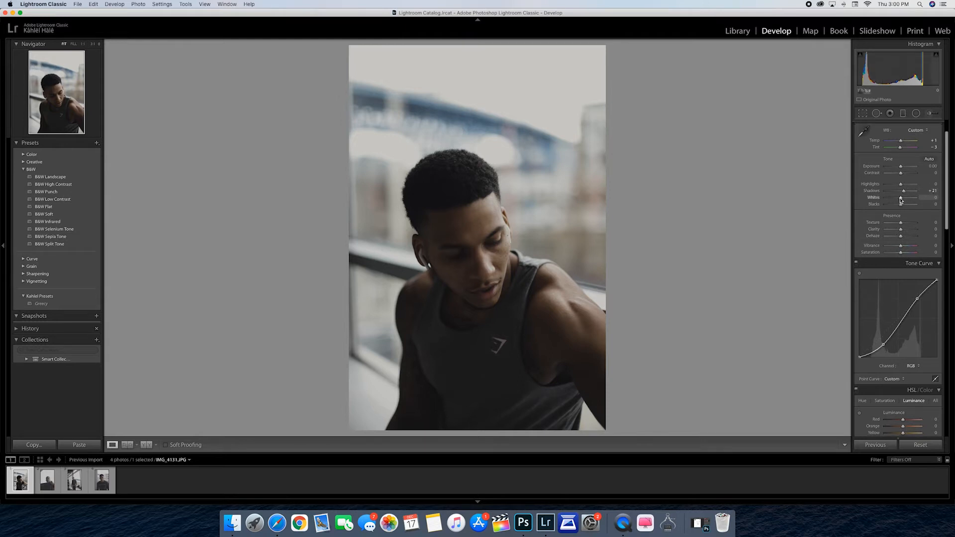
left_click_drag(901, 200, 896, 203)
scroll(895, 202, "up", 1)
scroll(896, 202, "up", 2)
left_click_drag(895, 207, 898, 208)
scroll(898, 209, "down", 2)
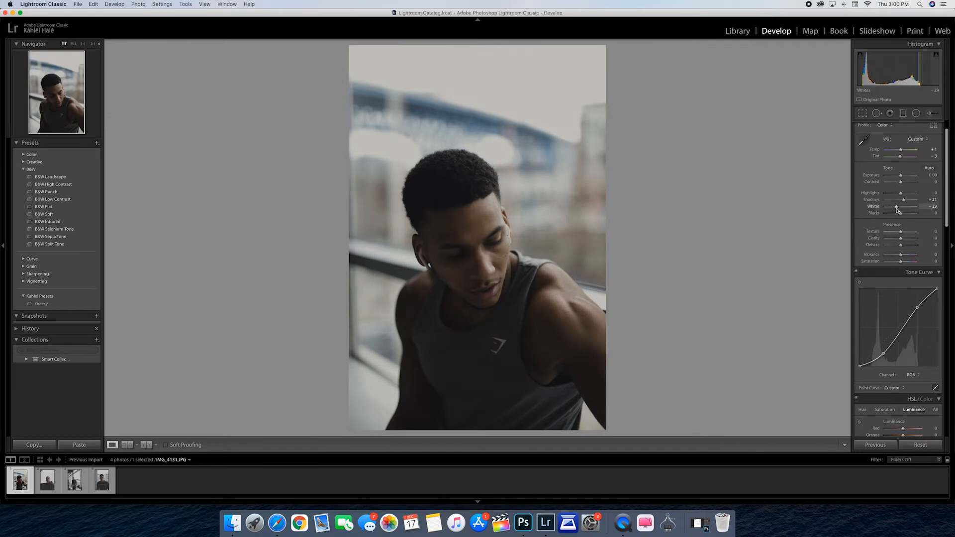
scroll(903, 210, "up", 1)
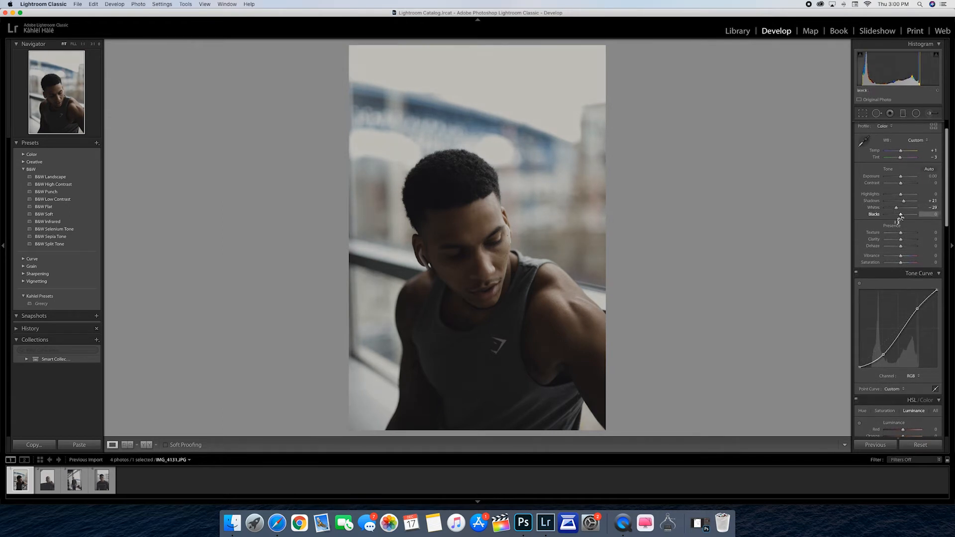
left_click_drag(900, 215, 894, 218)
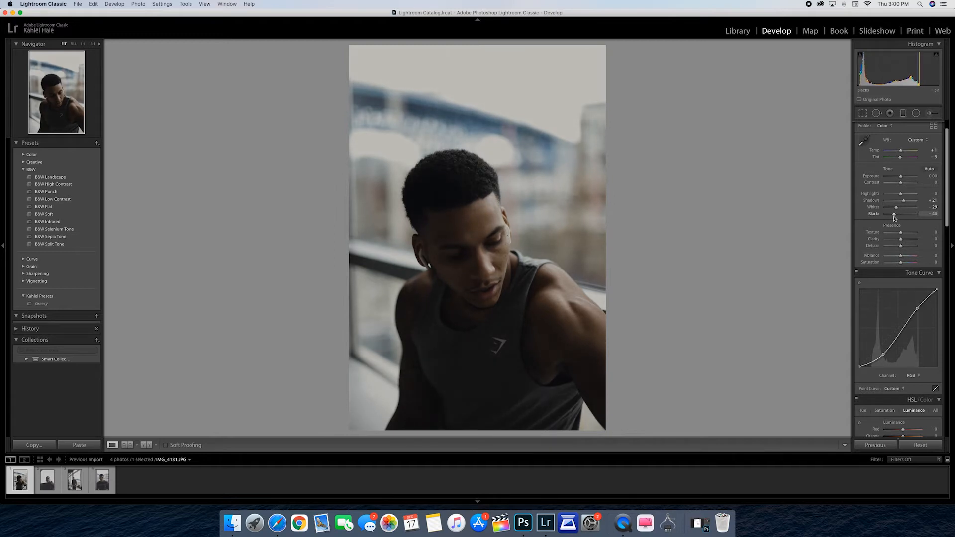
left_click_drag(895, 218, 895, 217)
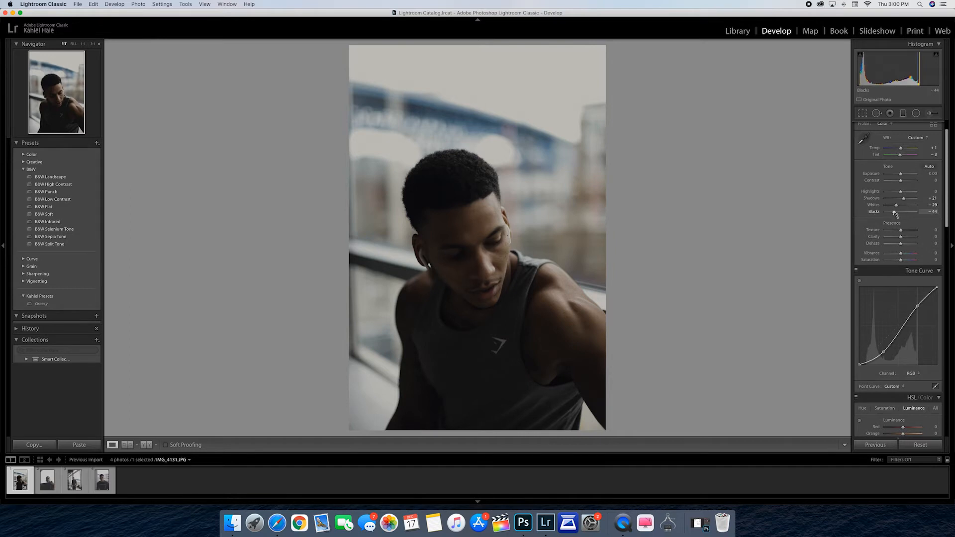
double_click(897, 213)
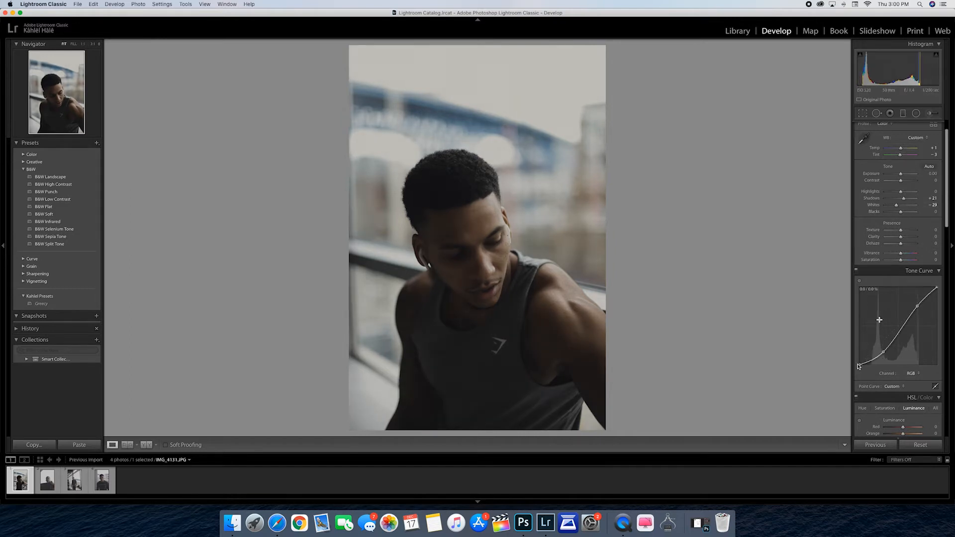
Move the RGB tone curve's black point inward along the curve's base to deepen the darkest tones
left_click_drag(860, 364, 873, 374)
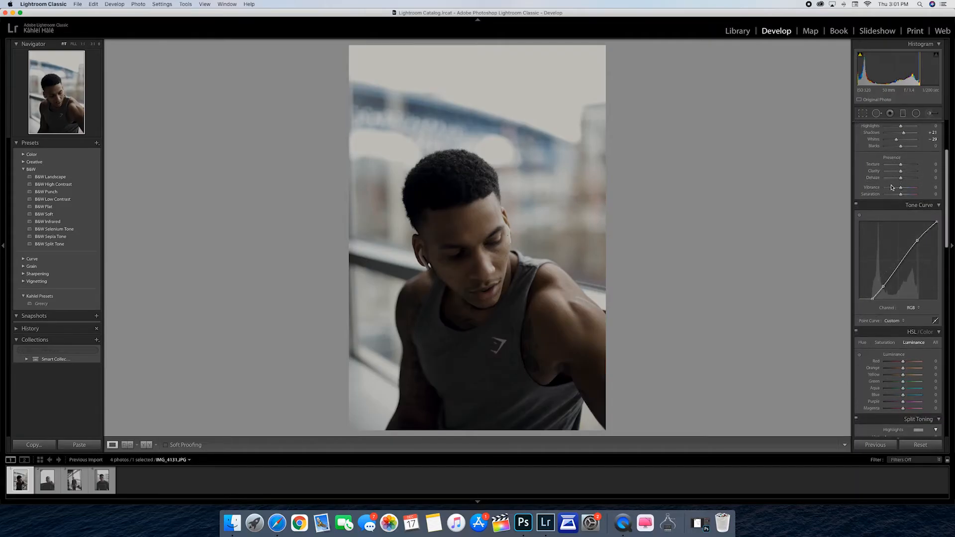
Set the photo's presence adjustments to Texture +18, Clarity +8 and Vibrance +48
scroll(910, 209, "up", 4)
scroll(906, 259, "up", 1)
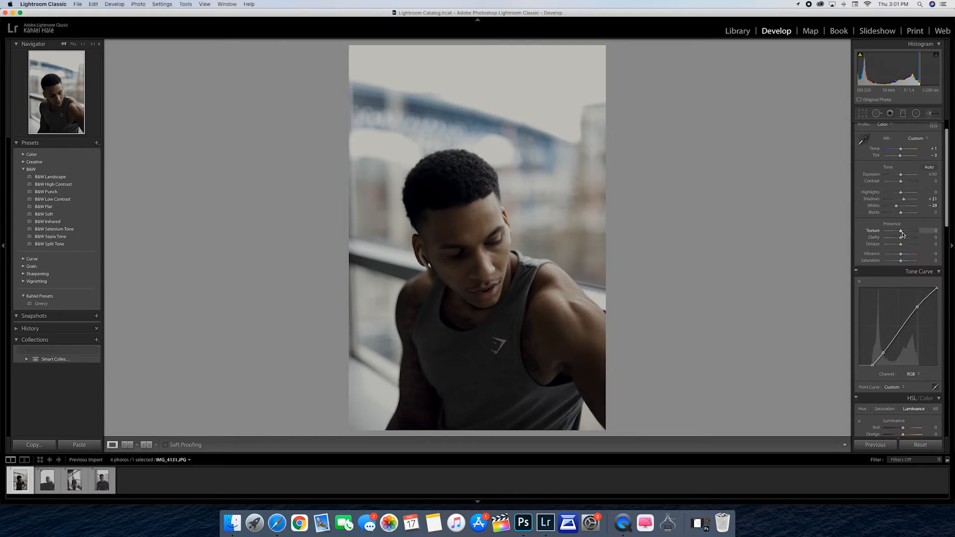
left_click_drag(901, 233, 904, 234)
left_click_drag(902, 240, 897, 242)
left_click_drag(896, 239, 902, 241)
left_click_drag(902, 256, 903, 258)
left_click_drag(902, 257, 909, 257)
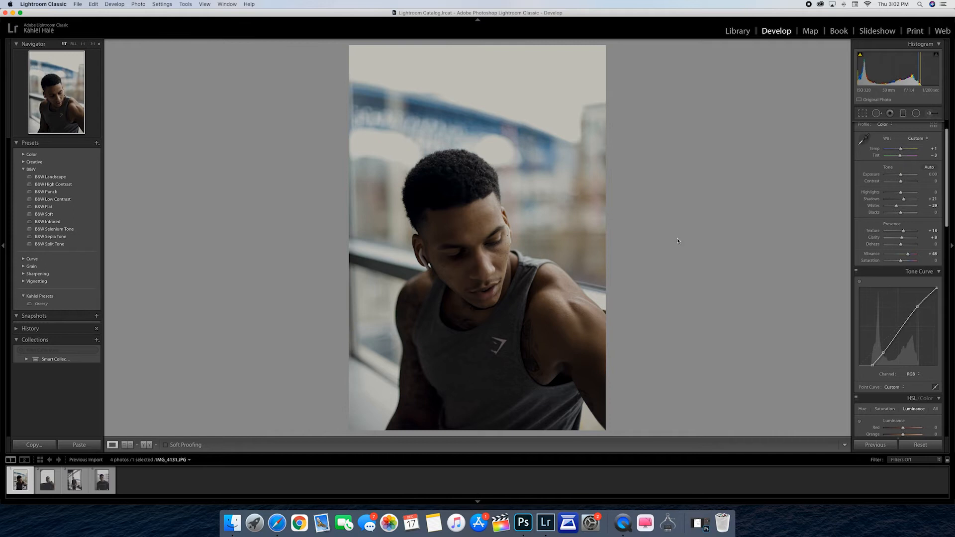
Shift the hues in the HSL adjustments, setting Blue to −10 and Orange to −19
scroll(881, 223, "down", 8)
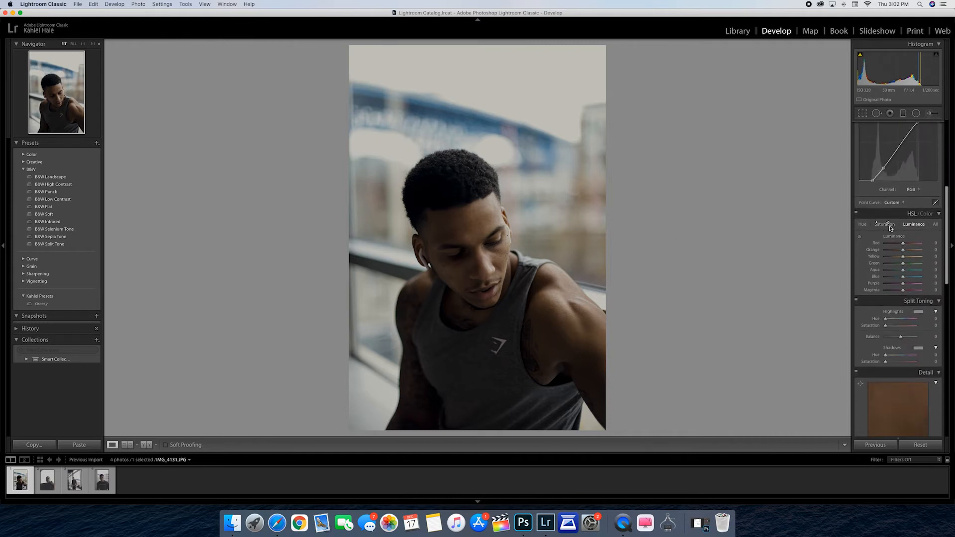
left_click(862, 225)
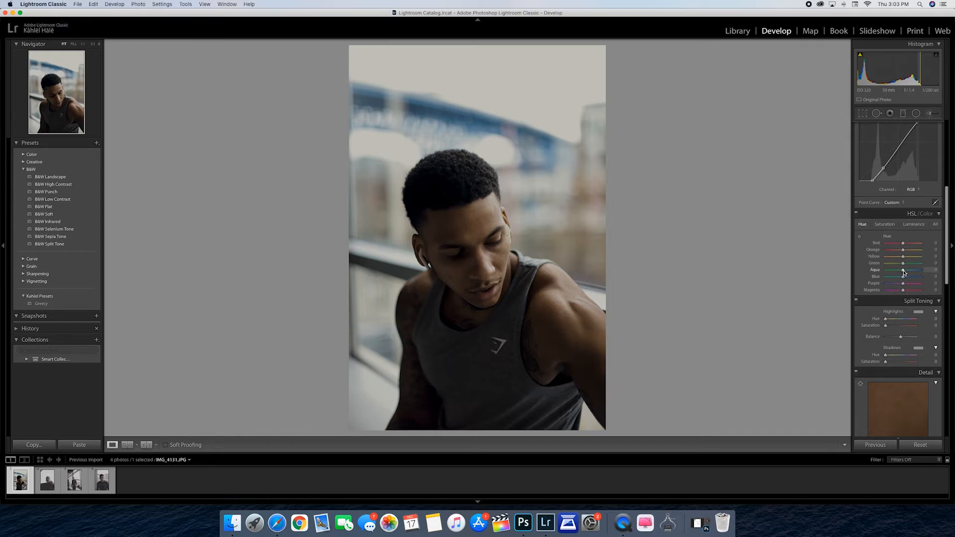
left_click_drag(904, 272, 901, 274)
left_click_drag(905, 278, 906, 281)
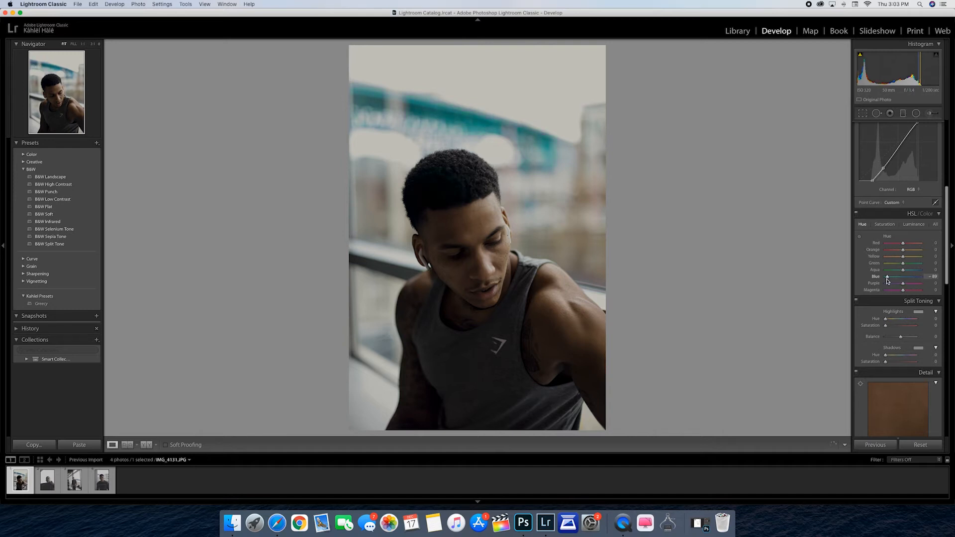
mouse_move(908, 281)
left_mouse_down()
mouse_move(918, 281)
mouse_move(904, 281)
left_mouse_up()
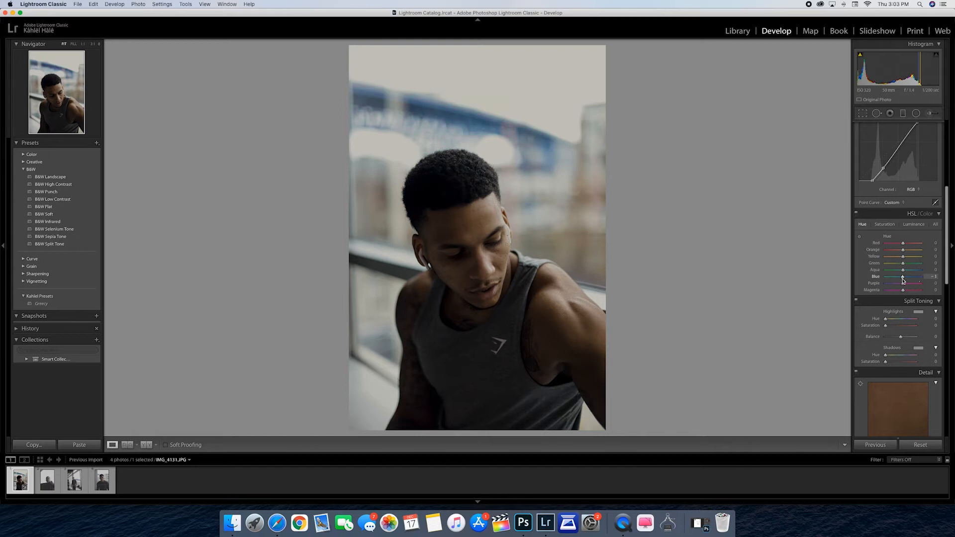
left_click_drag(900, 281, 901, 282)
left_click(863, 226)
scroll(892, 262, "down", 1)
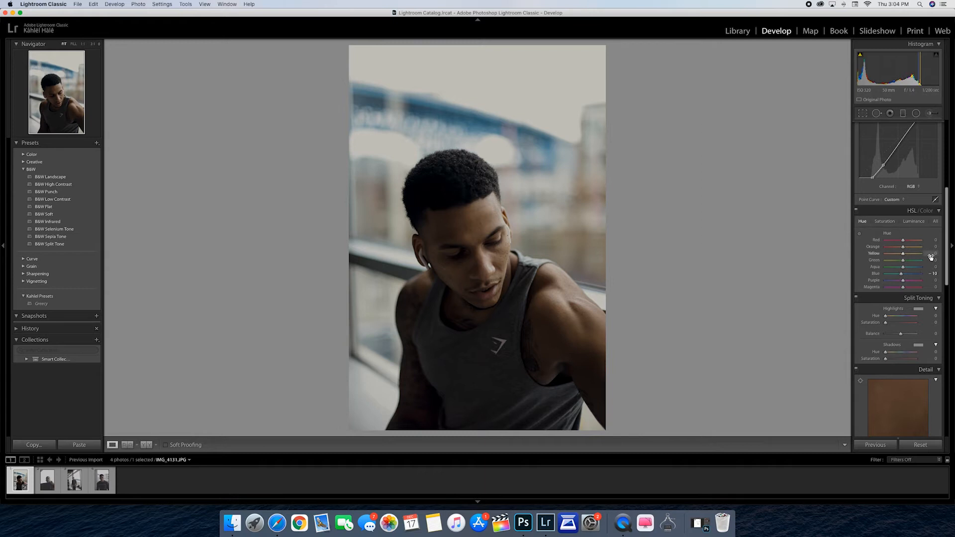
left_click_drag(904, 249, 902, 250)
Compare the portrait with the HSL adjustments switched off and on, leaving them enabled
left_click(856, 211)
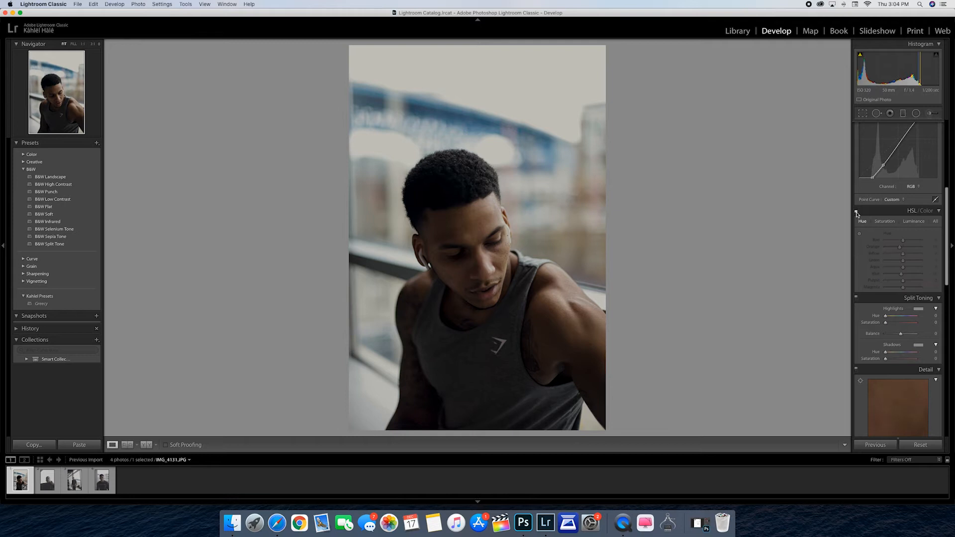
left_click(857, 211)
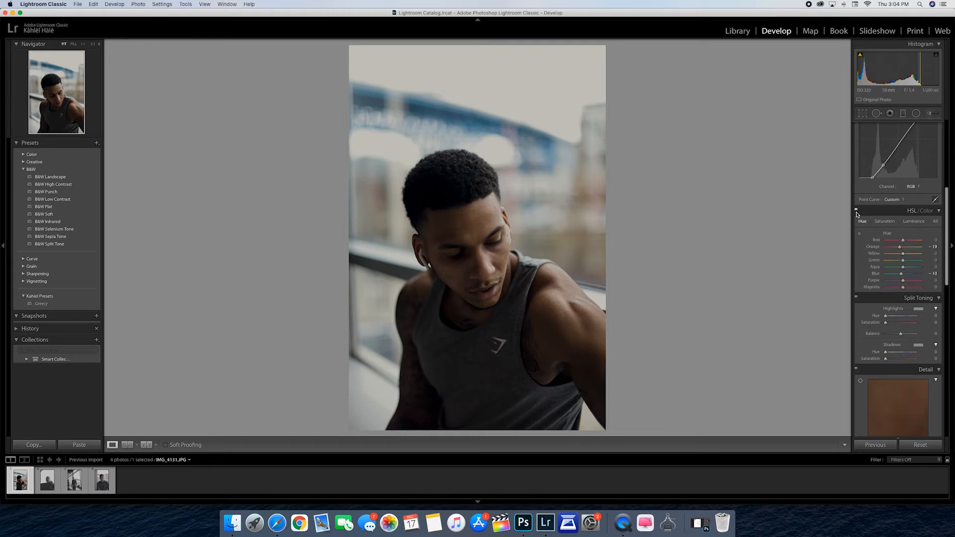
left_click(856, 210)
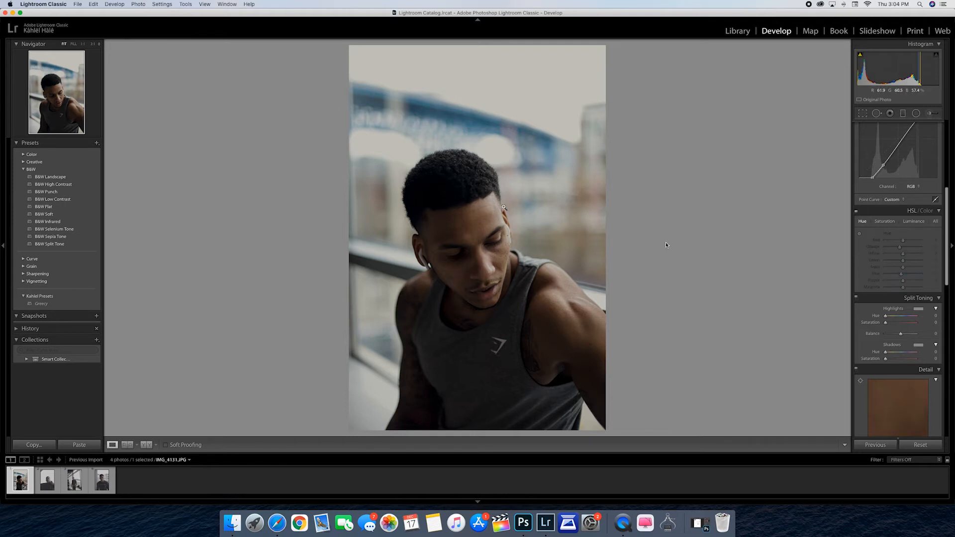
left_click(856, 210)
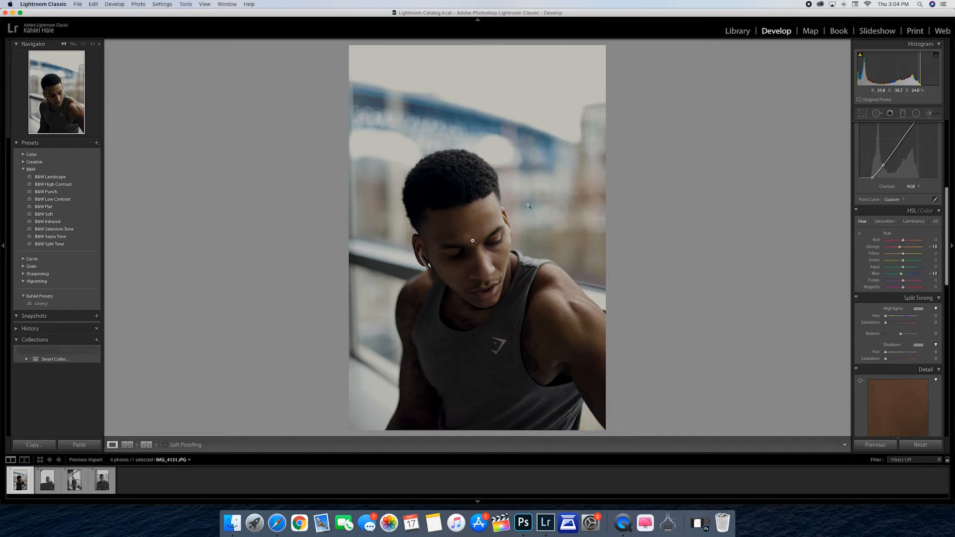